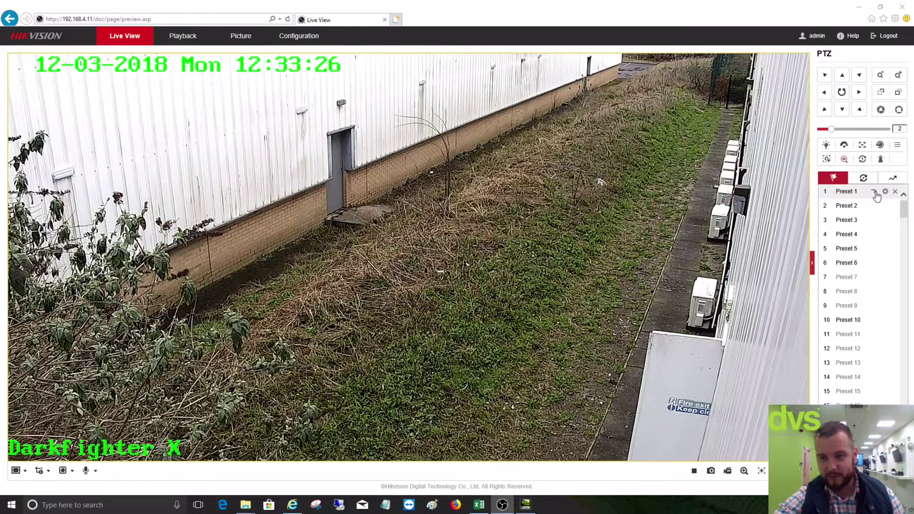
Step: Recall Preset 1, then pan right toward the side alley, ending at P161/T22
{"action": "left_click", "coordinate": [876, 195]}
{"action": "left_click", "coordinate": [874, 193]}
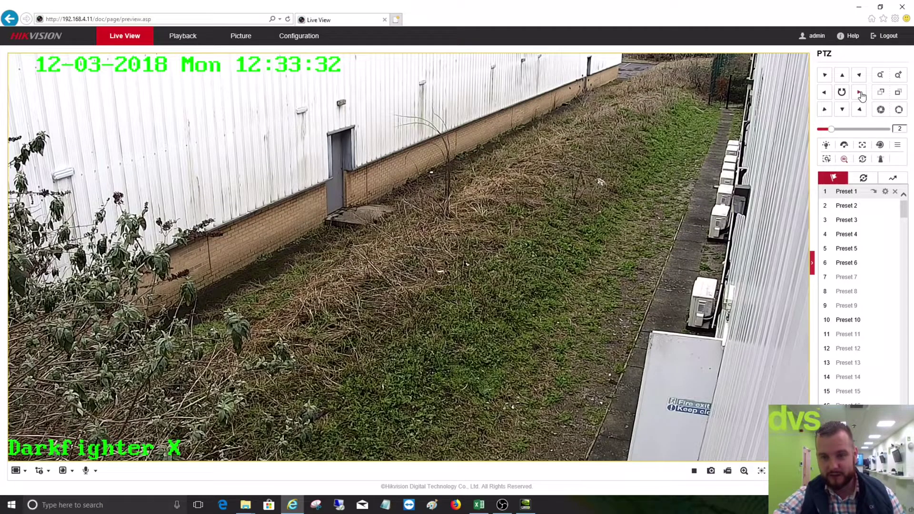
{"action": "left_click", "coordinate": [859, 93]}
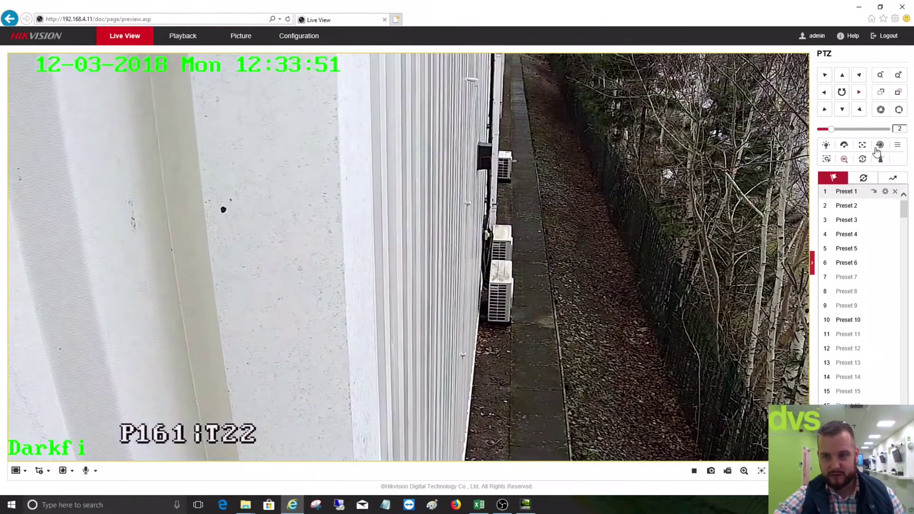
Step: Call Preset 3, zoom in, and pan left to the walkway by the fenced tree line (P173/T05)
{"action": "left_click", "coordinate": [864, 209]}
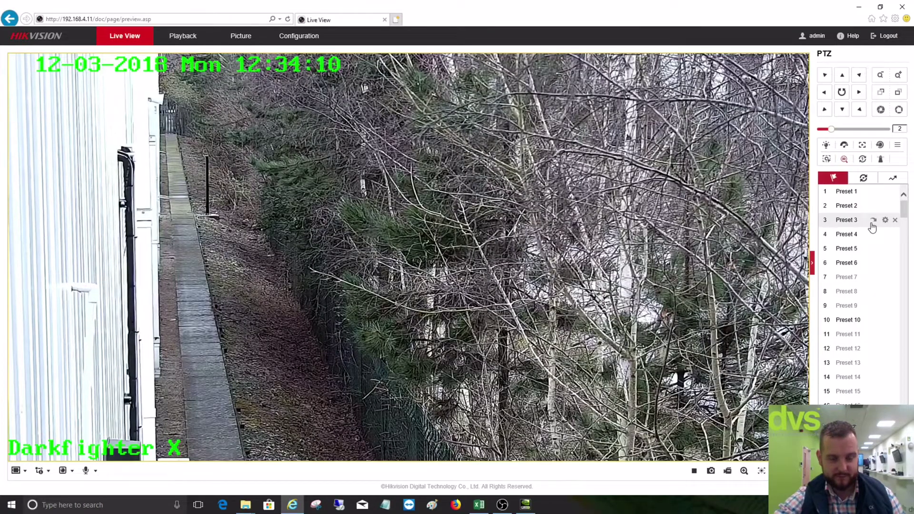
{"action": "left_click", "coordinate": [873, 223]}
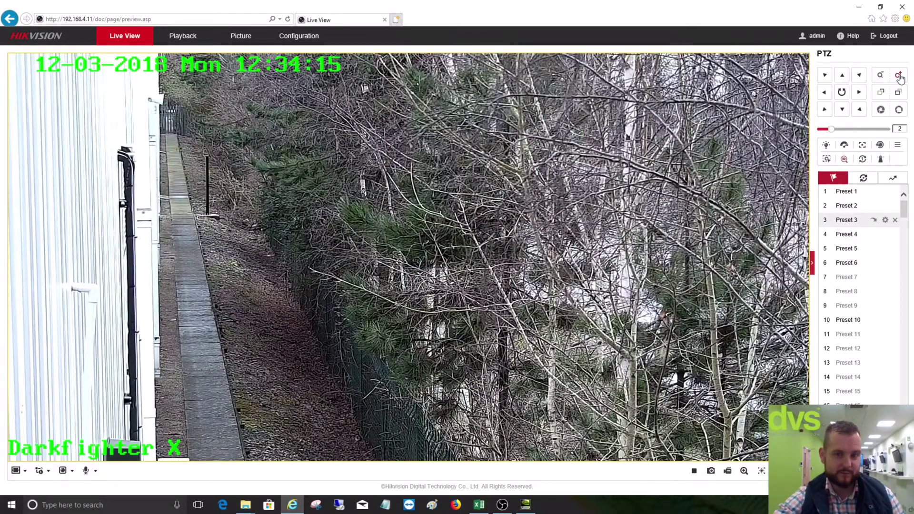
{"action": "left_click", "coordinate": [899, 76]}
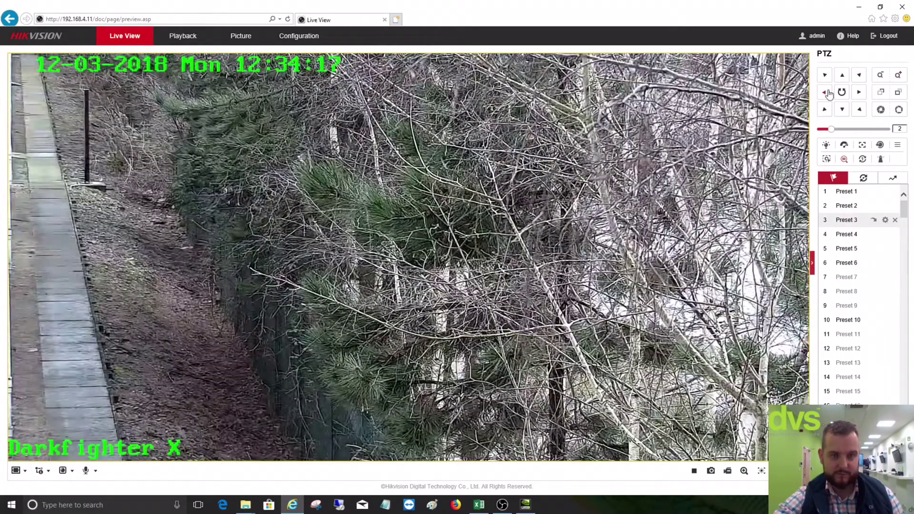
{"action": "left_click", "coordinate": [827, 93]}
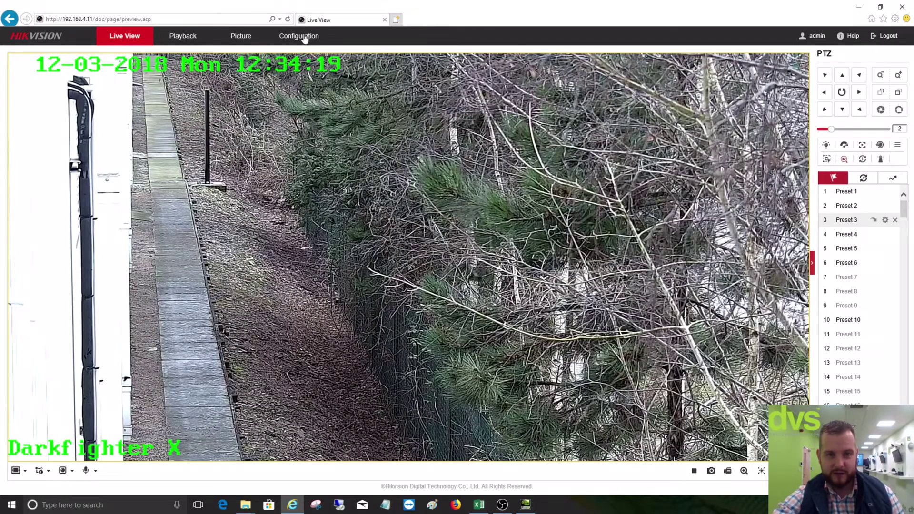
Step: In Configuration > PTZ, toggle Scheduled Tasks on then back off, and go to the Park Action page
{"action": "left_click", "coordinate": [305, 37]}
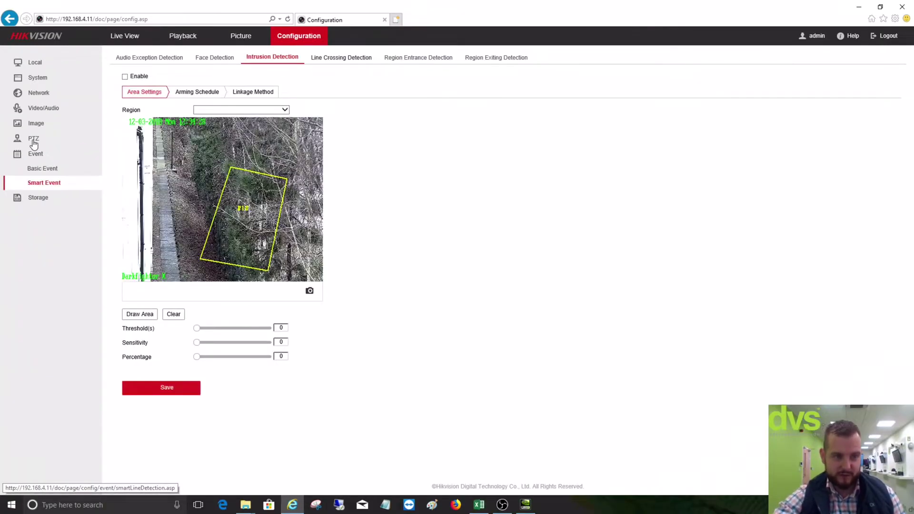
{"action": "left_click", "coordinate": [33, 139]}
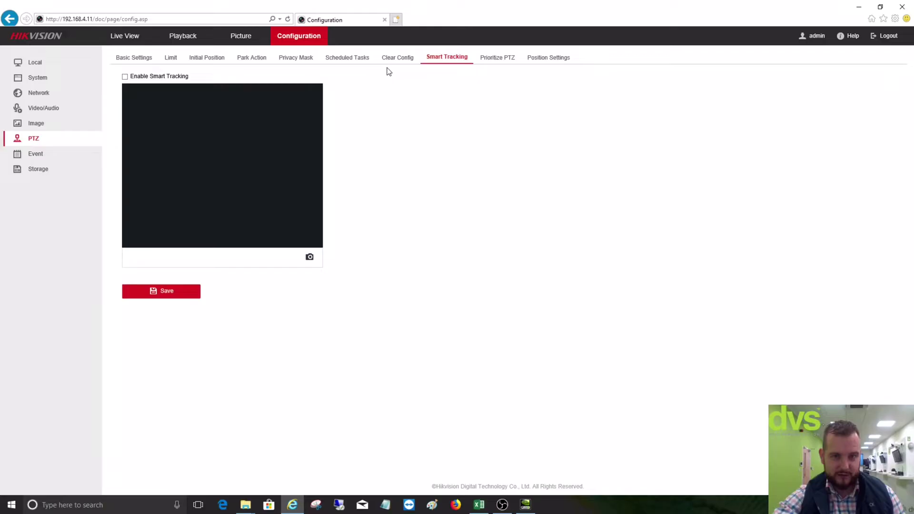
{"action": "left_click", "coordinate": [356, 57]}
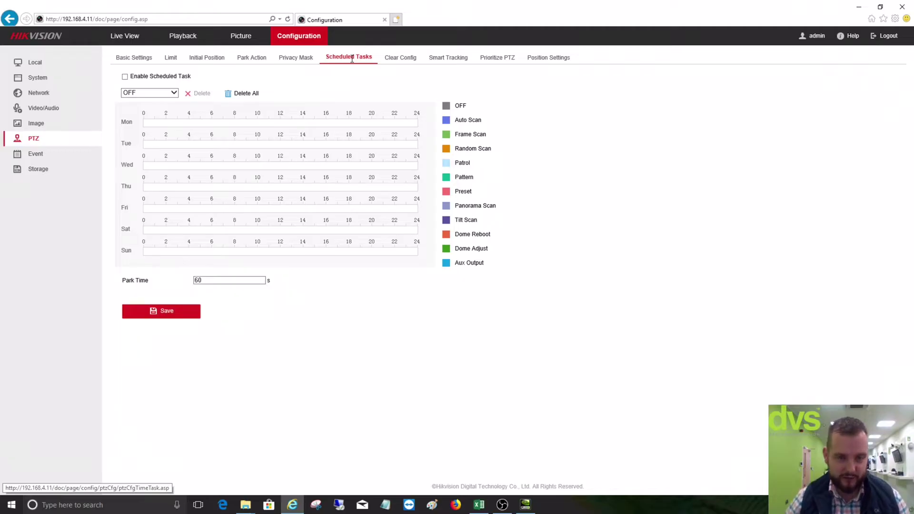
{"action": "left_click", "coordinate": [125, 76]}
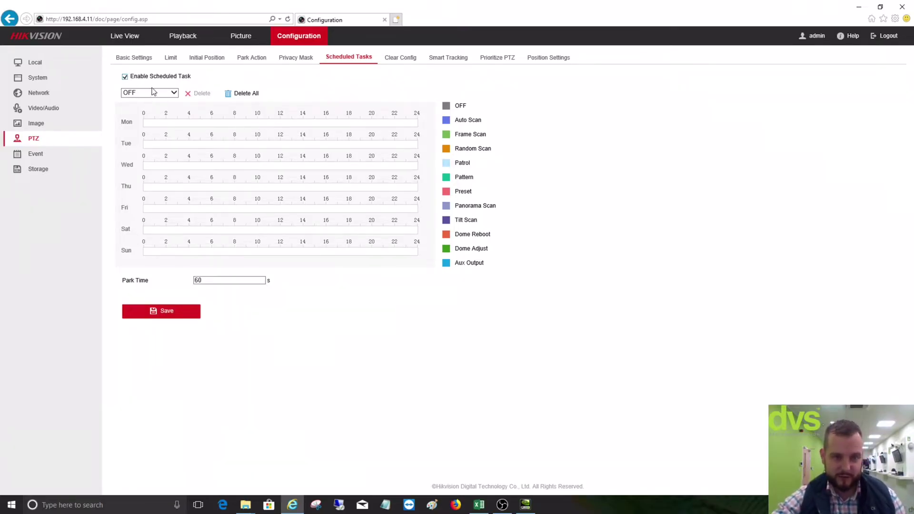
{"action": "left_click", "coordinate": [151, 93]}
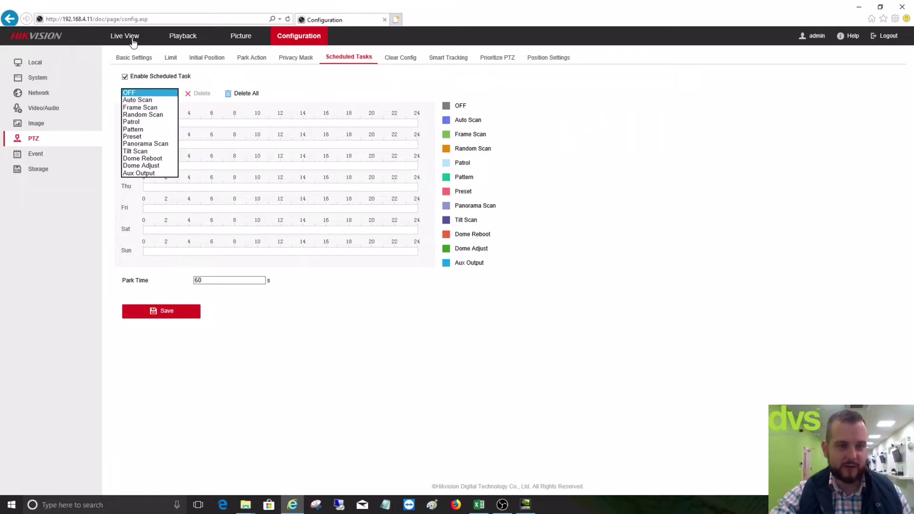
{"action": "left_click", "coordinate": [267, 77]}
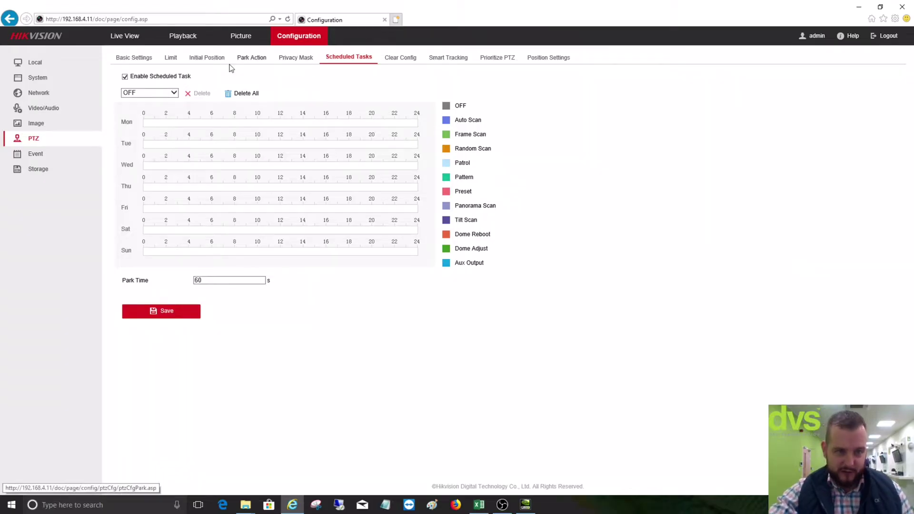
{"action": "left_click", "coordinate": [124, 77]}
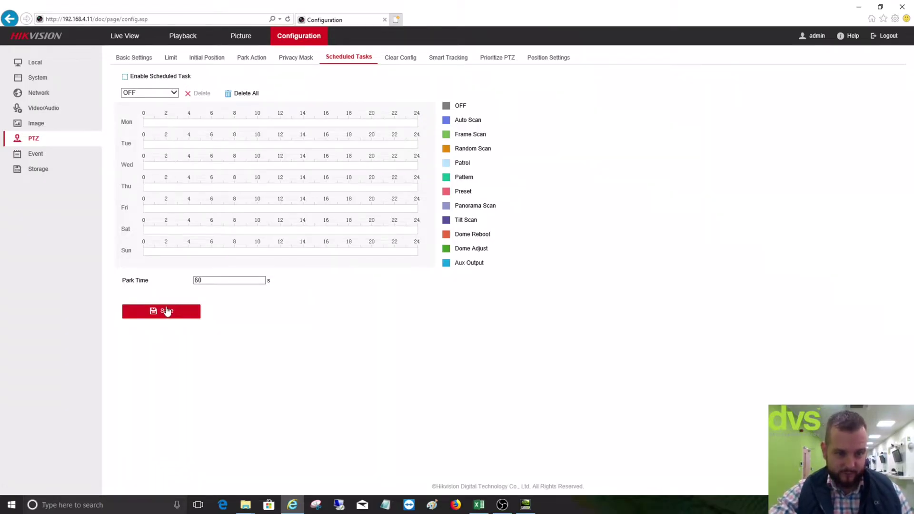
{"action": "left_click", "coordinate": [253, 58]}
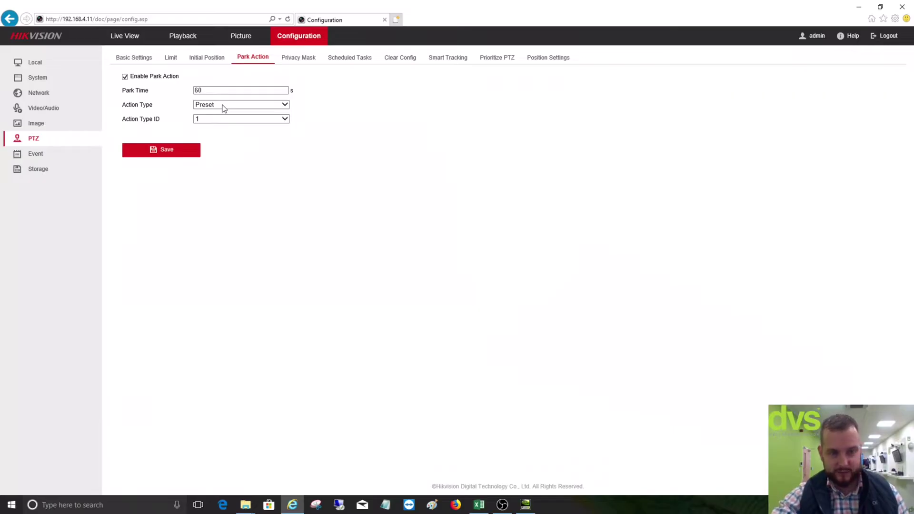
Step: Change Park Time from 60 to 5 s, set the action to Patrol ID 1, and save
{"action": "left_click_drag", "start_coordinate": [223, 92], "coordinate": [187, 91]}
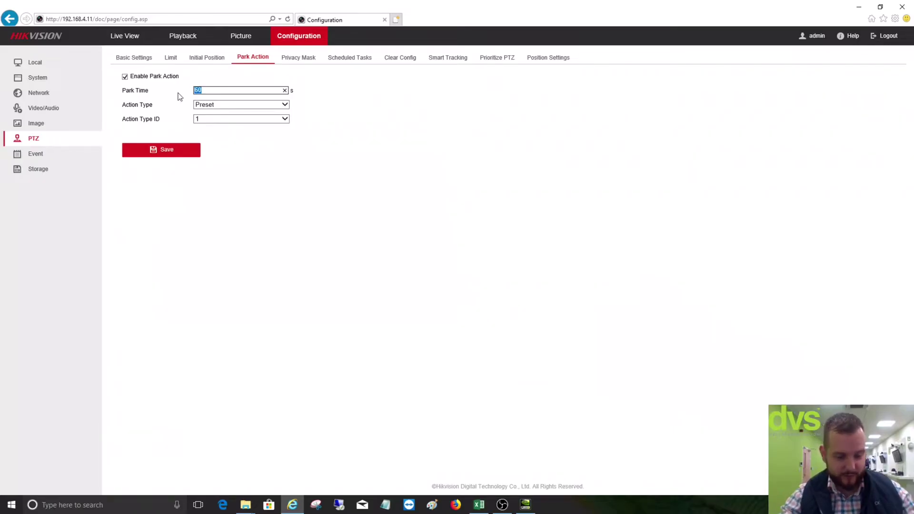
{"action": "type", "text": "5"}
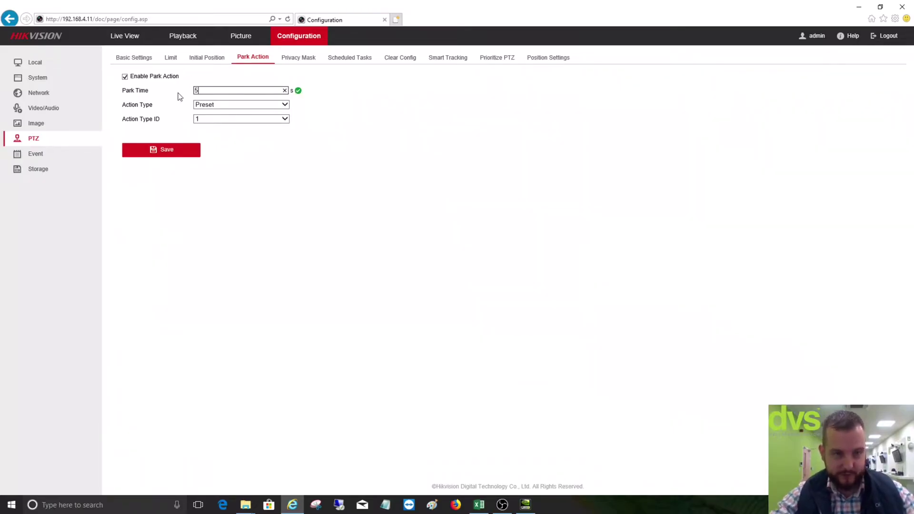
{"action": "left_click", "coordinate": [181, 151]}
{"action": "left_click", "coordinate": [237, 105]}
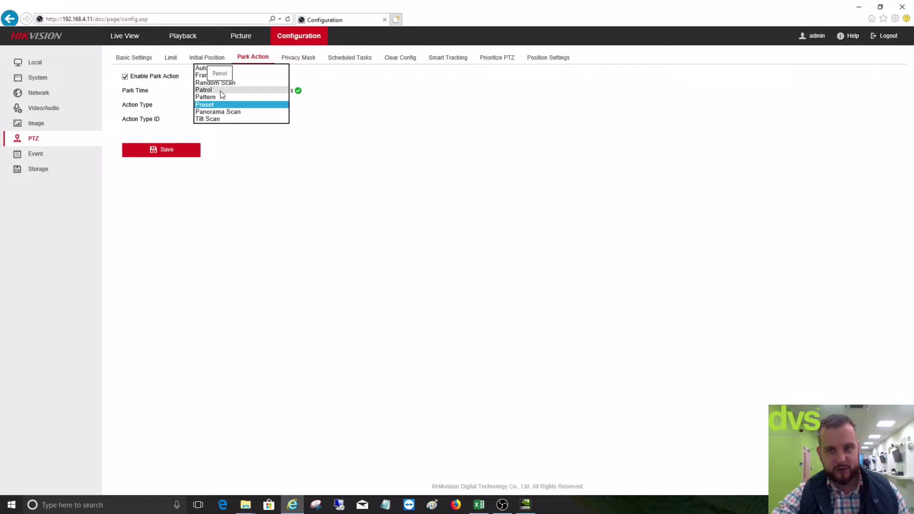
{"action": "left_click", "coordinate": [221, 90]}
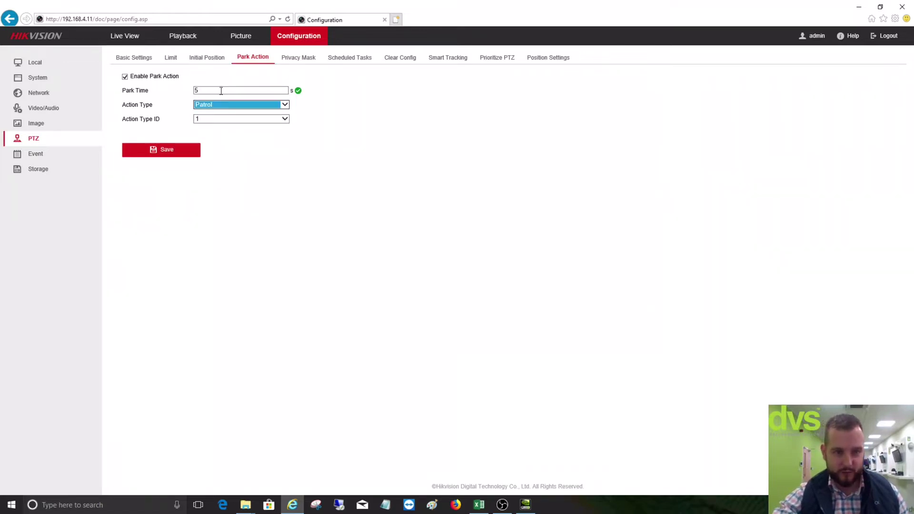
{"action": "left_click", "coordinate": [210, 120]}
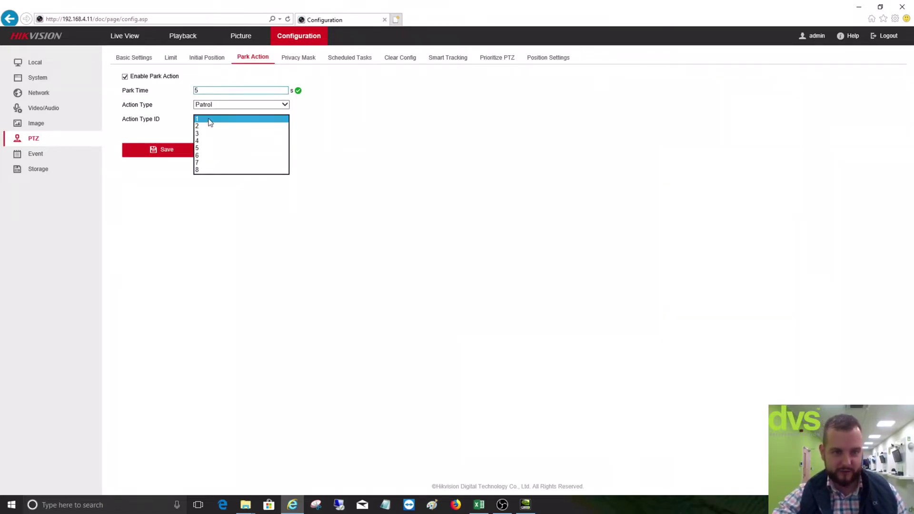
{"action": "left_click", "coordinate": [208, 119]}
{"action": "left_click", "coordinate": [180, 148]}
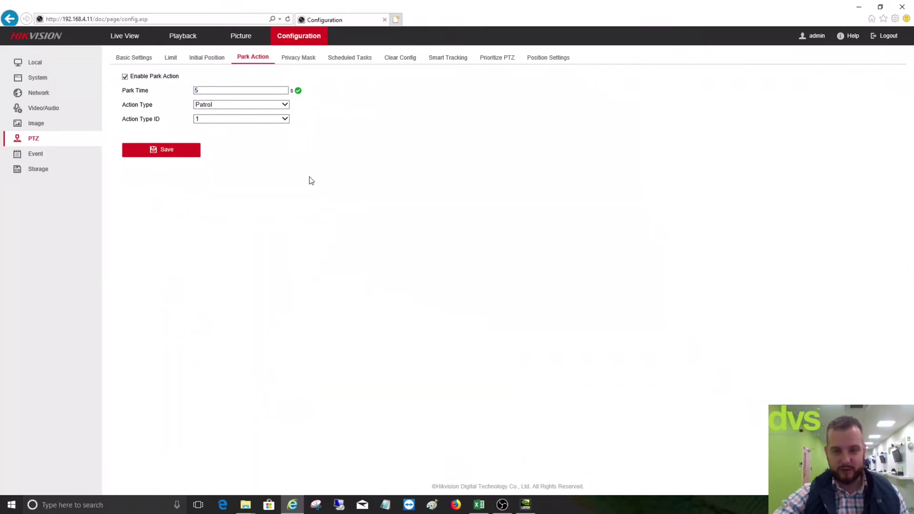
Step: Return to Live View and open Patrol Path1's setup from the PTZ patrol list
{"action": "left_click", "coordinate": [131, 39]}
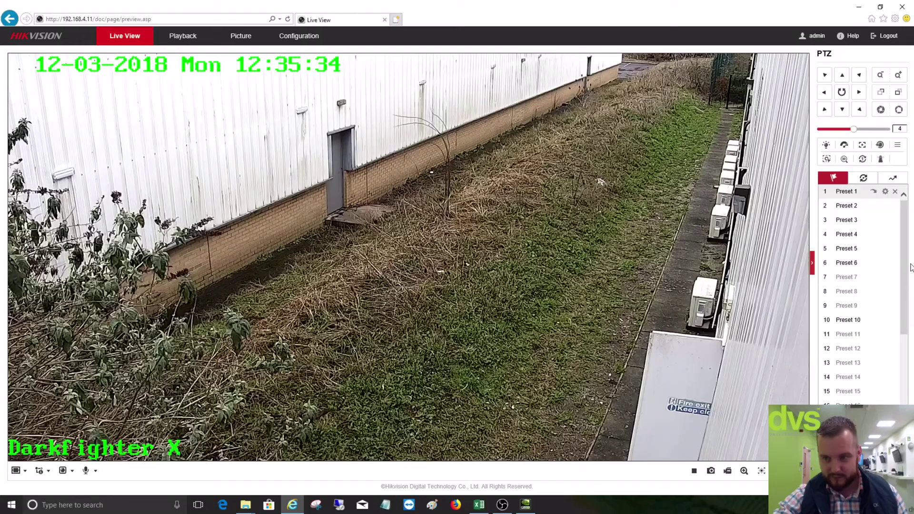
{"action": "left_click", "coordinate": [863, 177]}
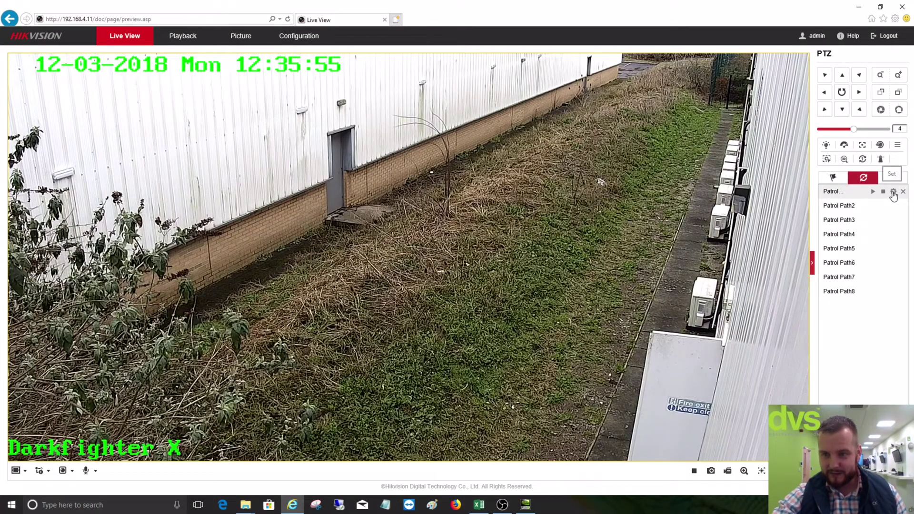
{"action": "left_click", "coordinate": [892, 193]}
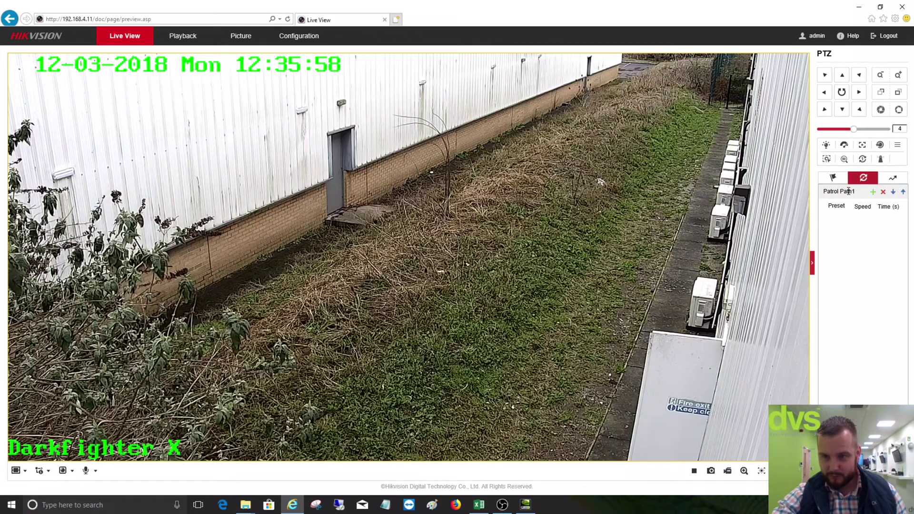
Step: Add three stops to Patrol Path1 using presets 1, 2 and 3, each at speed 30 with 15 s dwell
{"action": "left_click", "coordinate": [873, 193]}
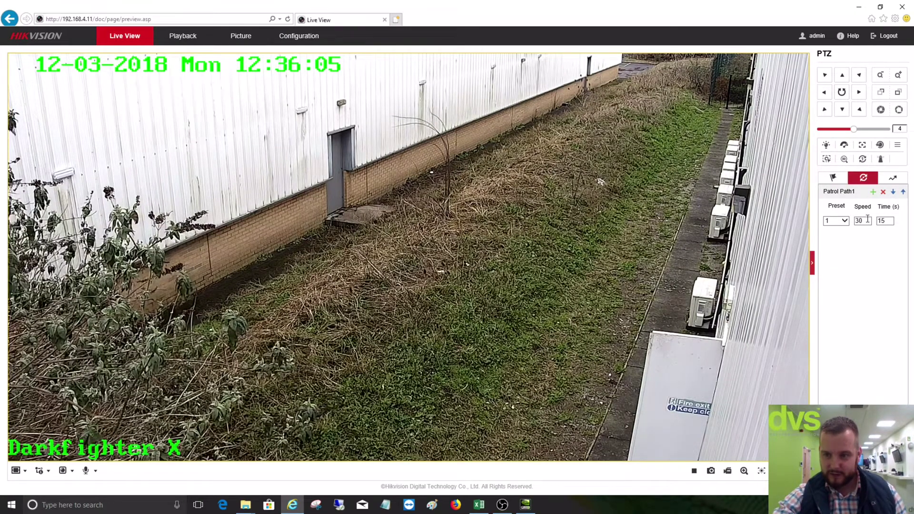
{"action": "double_click", "coordinate": [858, 221]}
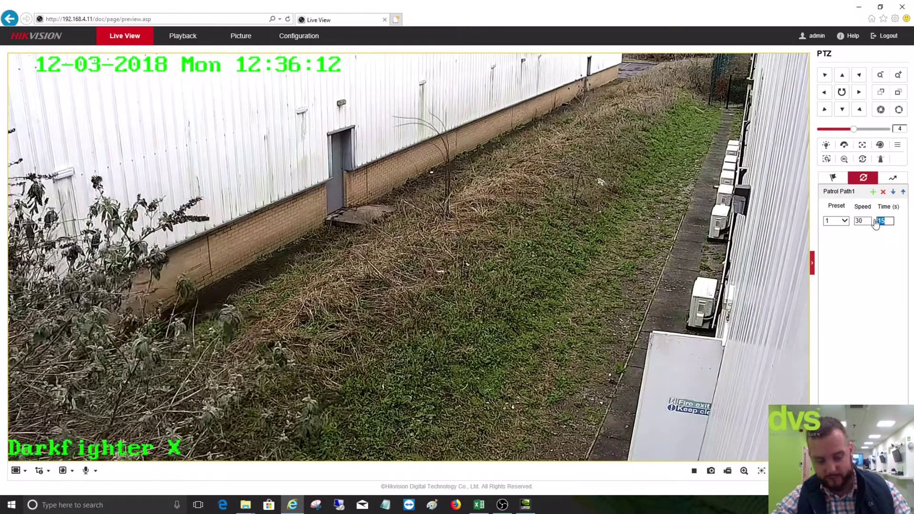
{"action": "type", "text": "3"}
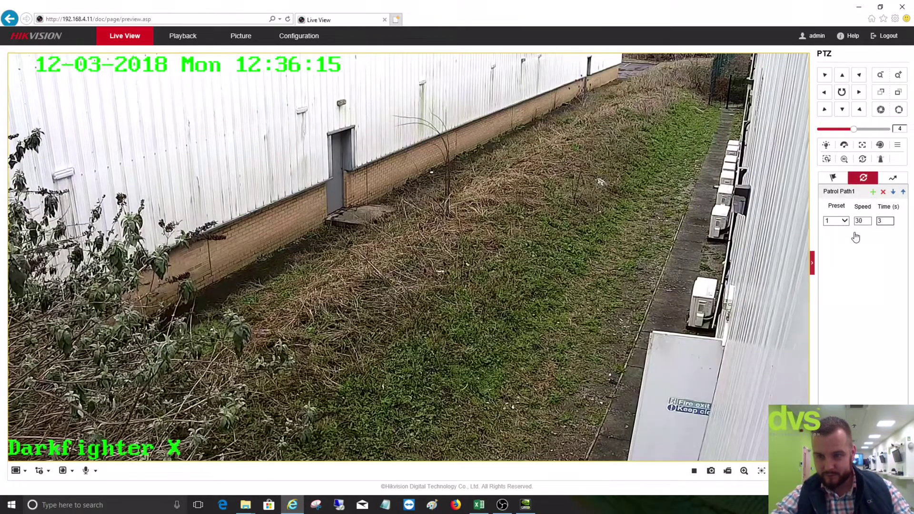
{"action": "left_click", "coordinate": [855, 236]}
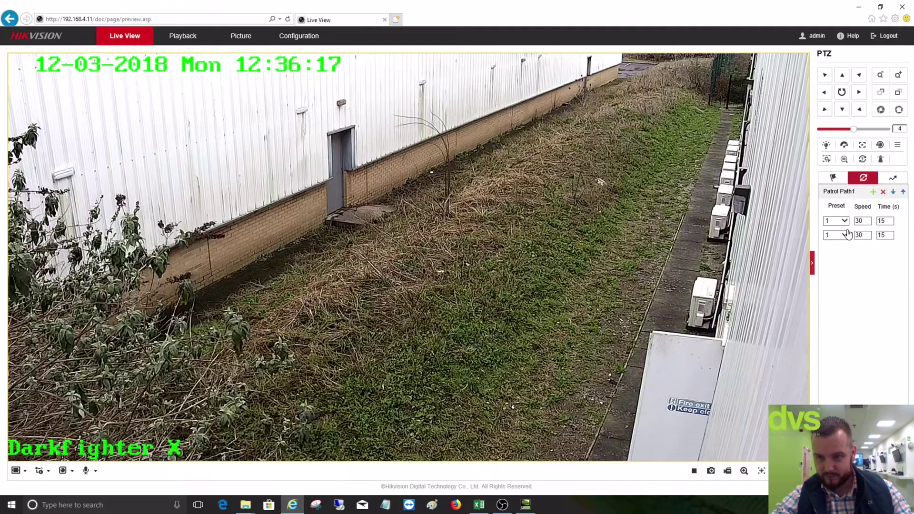
{"action": "left_click", "coordinate": [846, 235]}
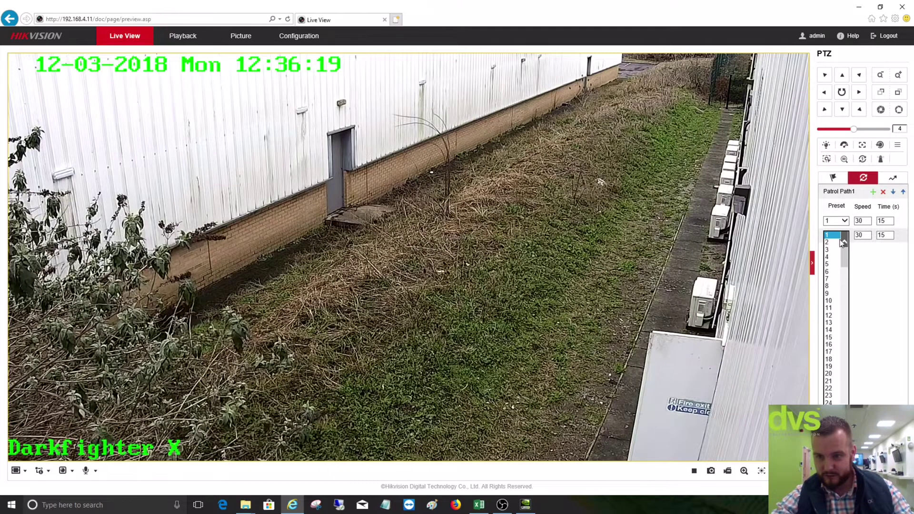
{"action": "left_click", "coordinate": [830, 242]}
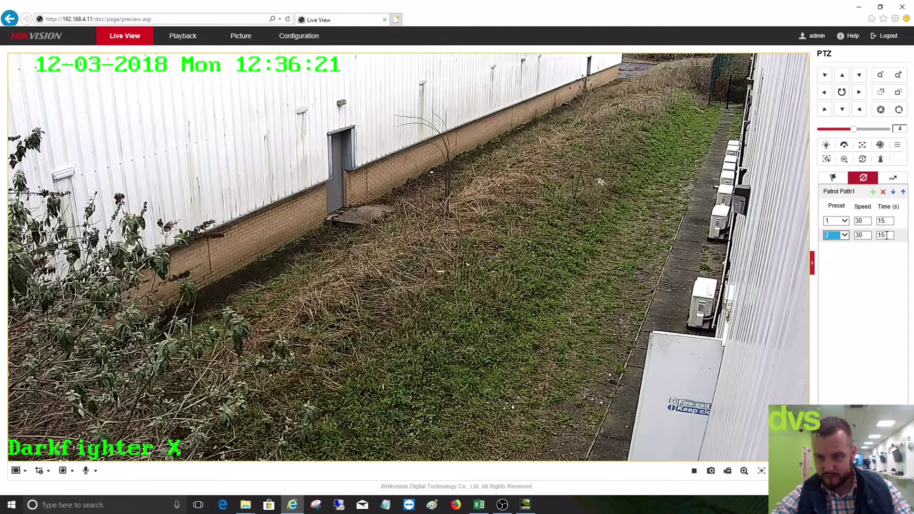
{"action": "key", "text": "Tab"}
{"action": "key", "text": "Tab"}
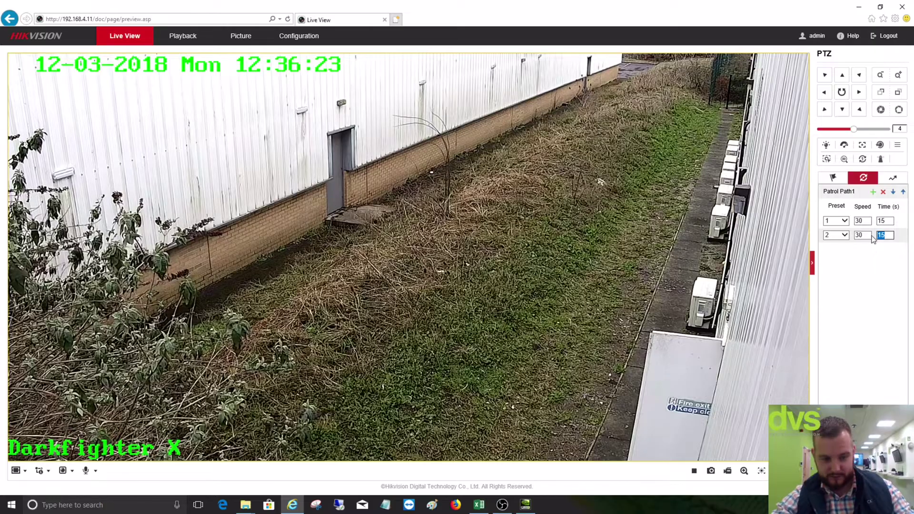
{"action": "left_click", "coordinate": [864, 273]}
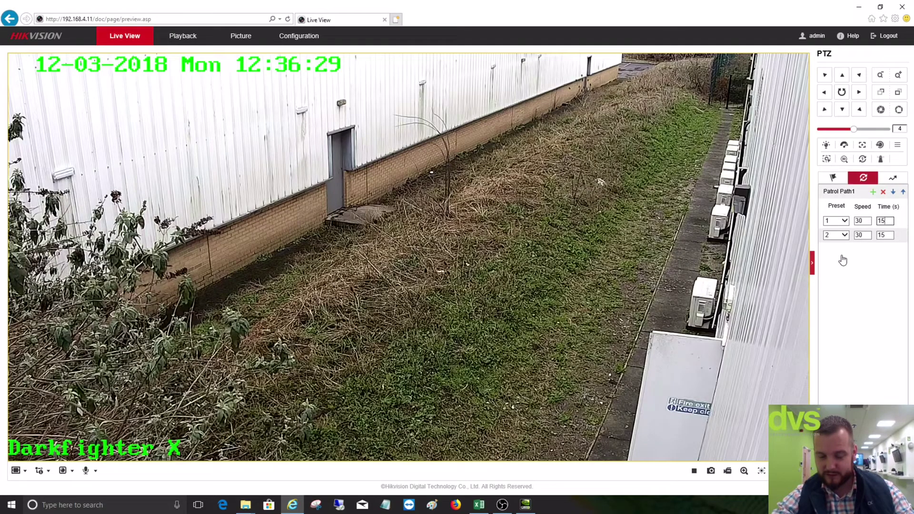
{"action": "left_click", "coordinate": [836, 252]}
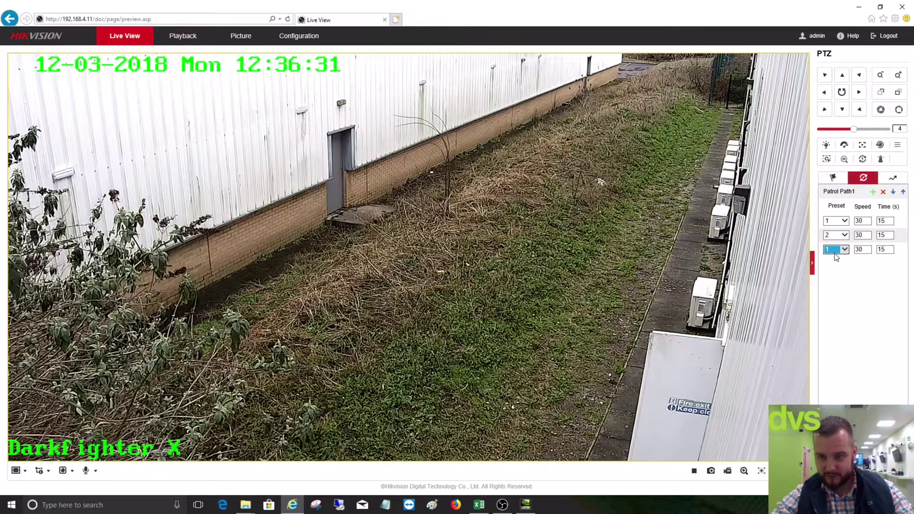
{"action": "left_click", "coordinate": [837, 251]}
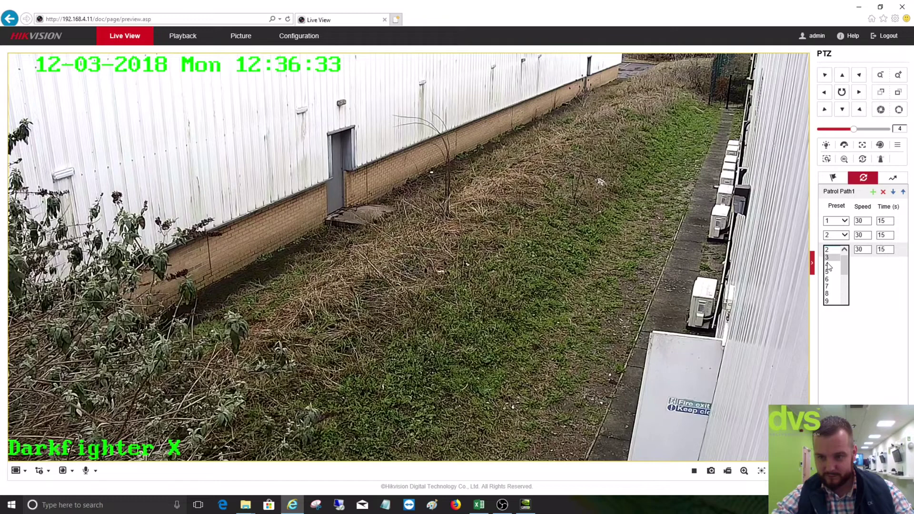
{"action": "left_click", "coordinate": [828, 258]}
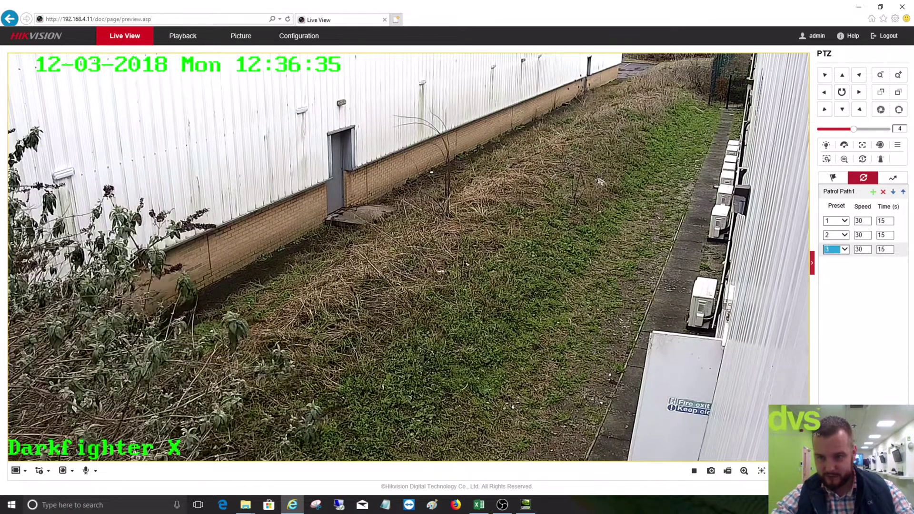